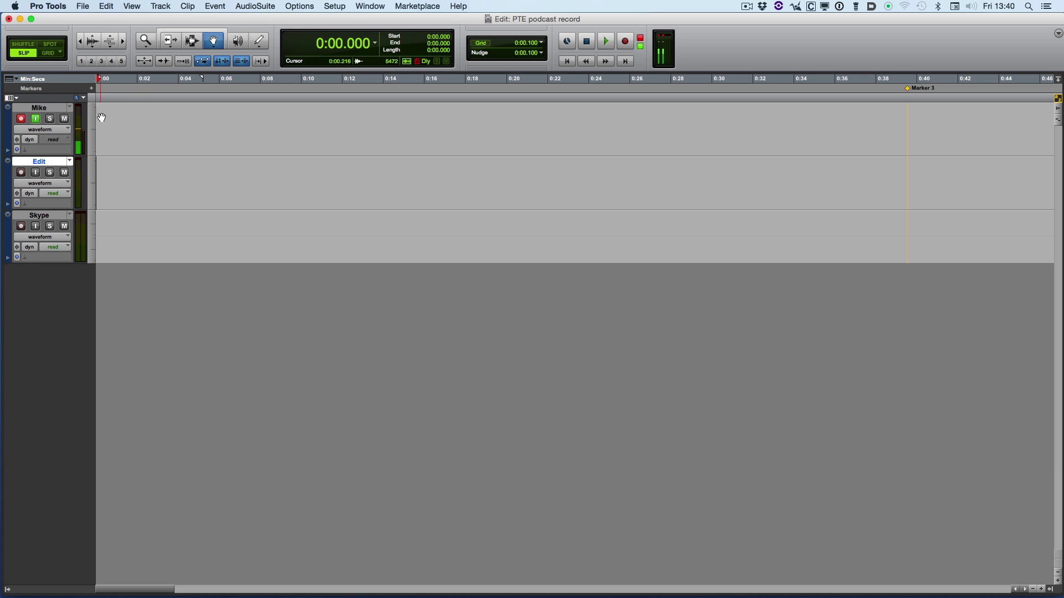
- Record the voiceover on Mike and group the first fluff span on the Edit track as Edit.grp
{"action": "key", "text": "super+space"}
{"action": "key", "text": "super+bracketleft"}
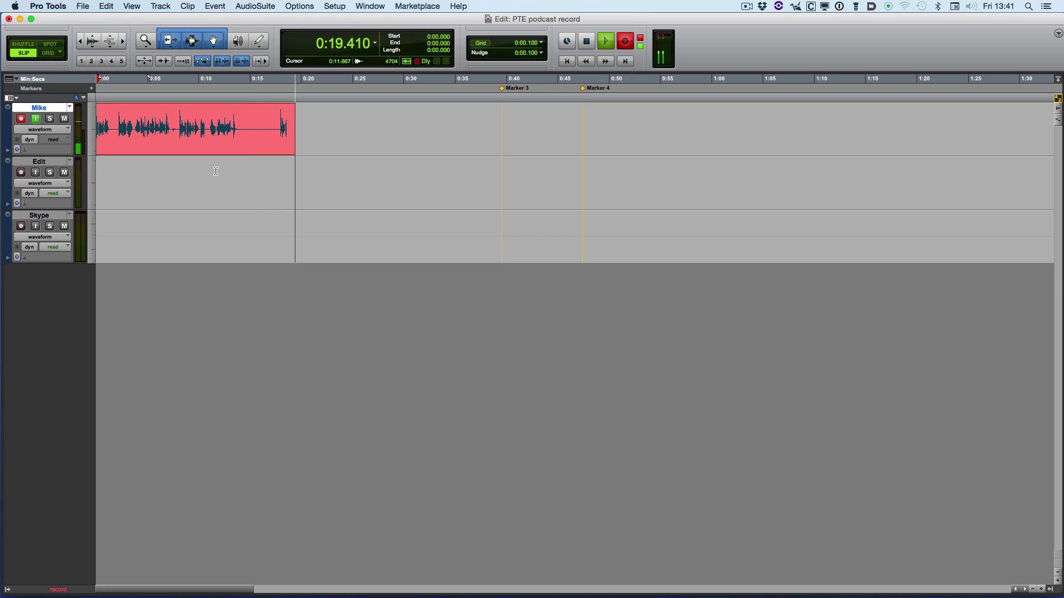
{"action": "left_click_drag", "start_coordinate": [205, 169], "coordinate": [280, 168]}
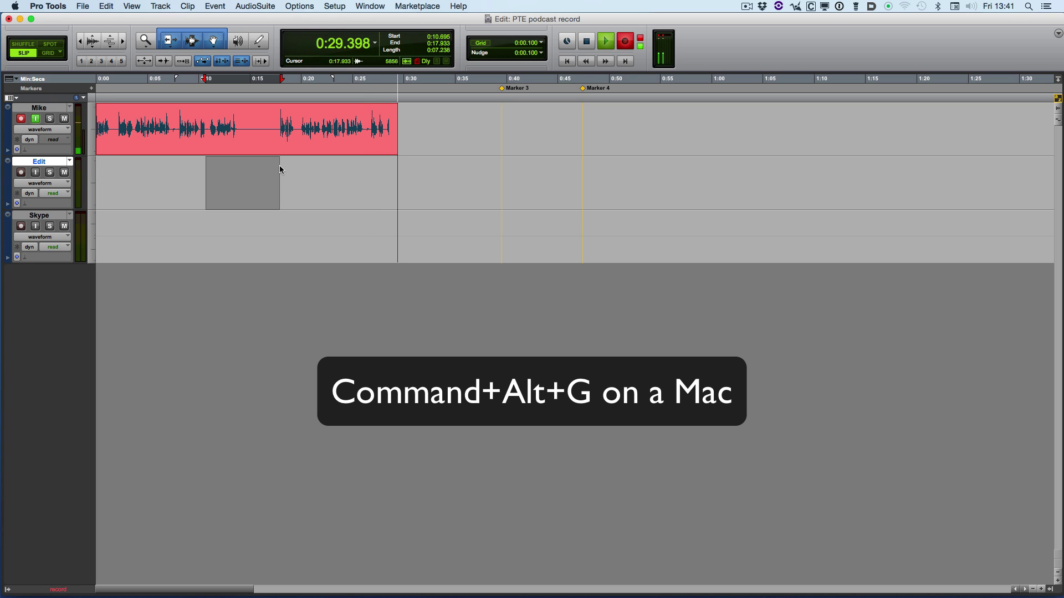
{"action": "key", "text": "super+alt+g"}
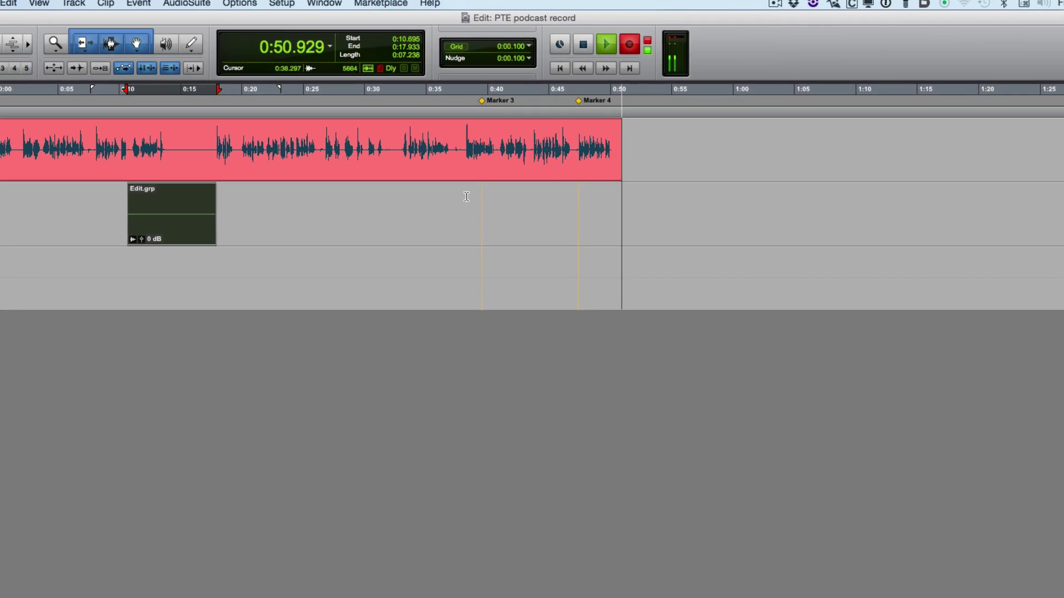
- Drop Marker 1 and Marker 2 around the second fluff and select the span between them
{"action": "key", "text": "KP_Enter"}
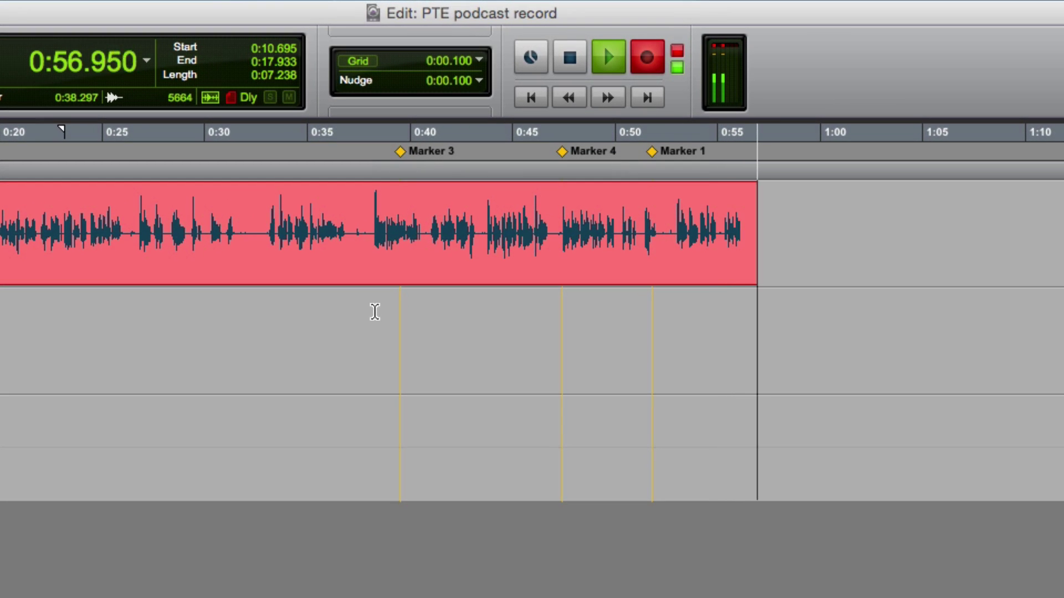
{"action": "key", "text": "KP_Enter"}
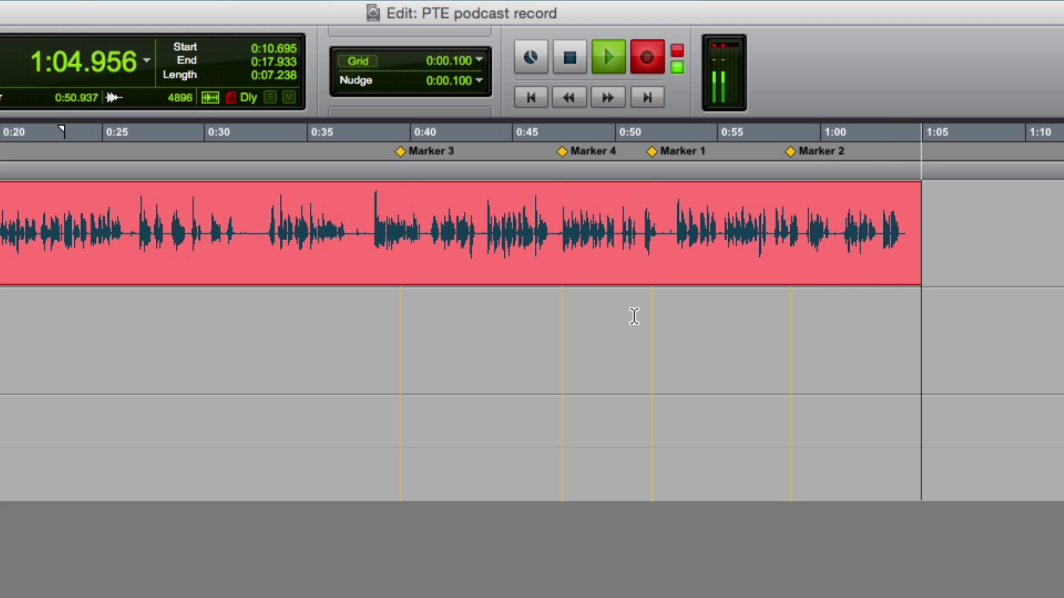
{"action": "key", "text": "KP_Decimal"}
{"action": "key", "text": "KP_1"}
{"action": "key", "text": "KP_Decimal"}
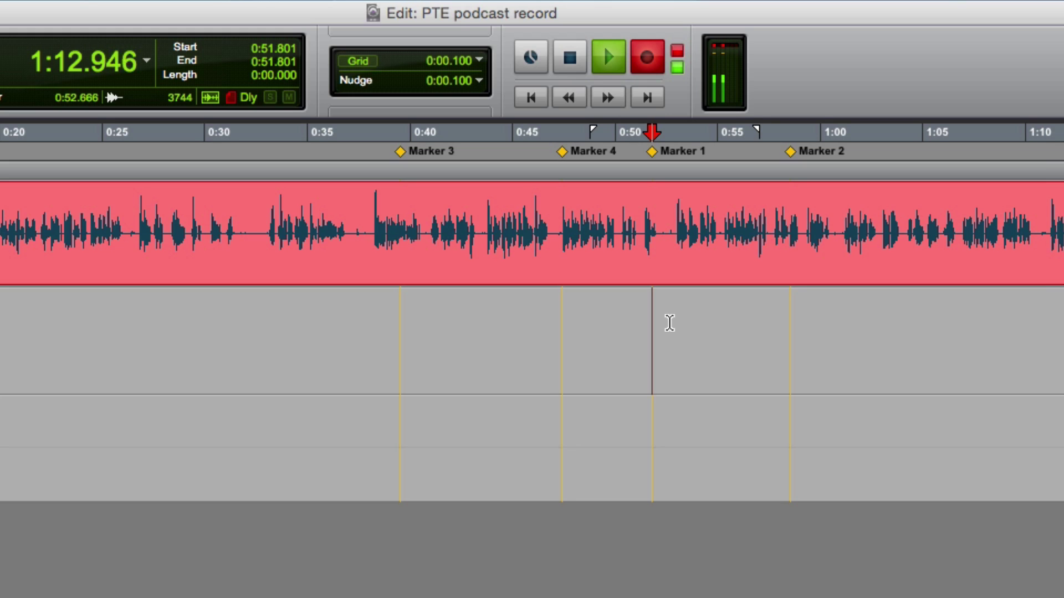
{"action": "key", "text": "shift+Tab"}
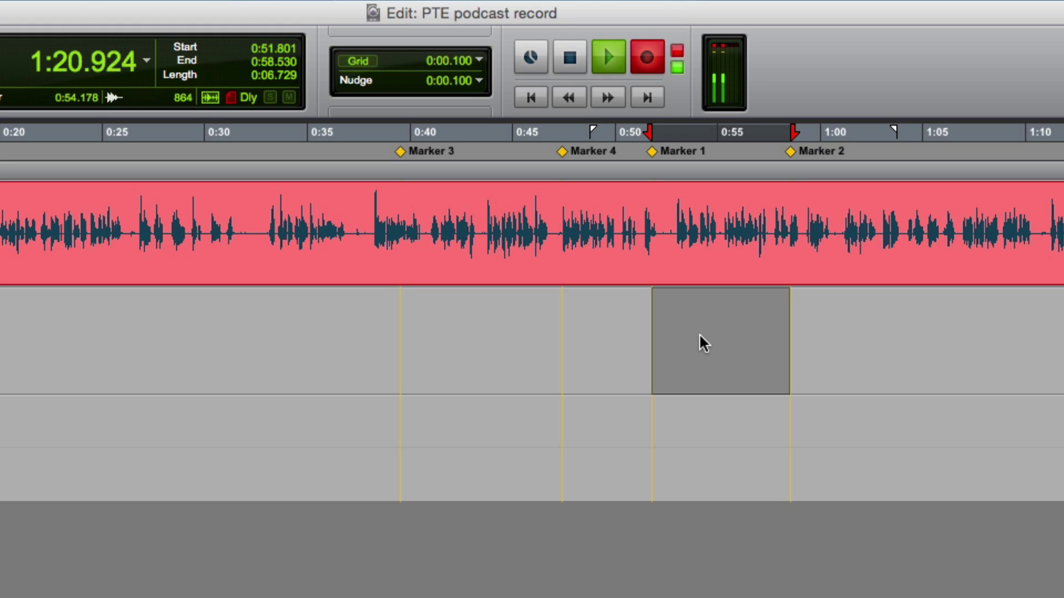
- Group the 0:51.801–0:58.530 span as Edit.grp-01, stop recording, and select the new group
{"action": "key", "text": "super+alt+g"}
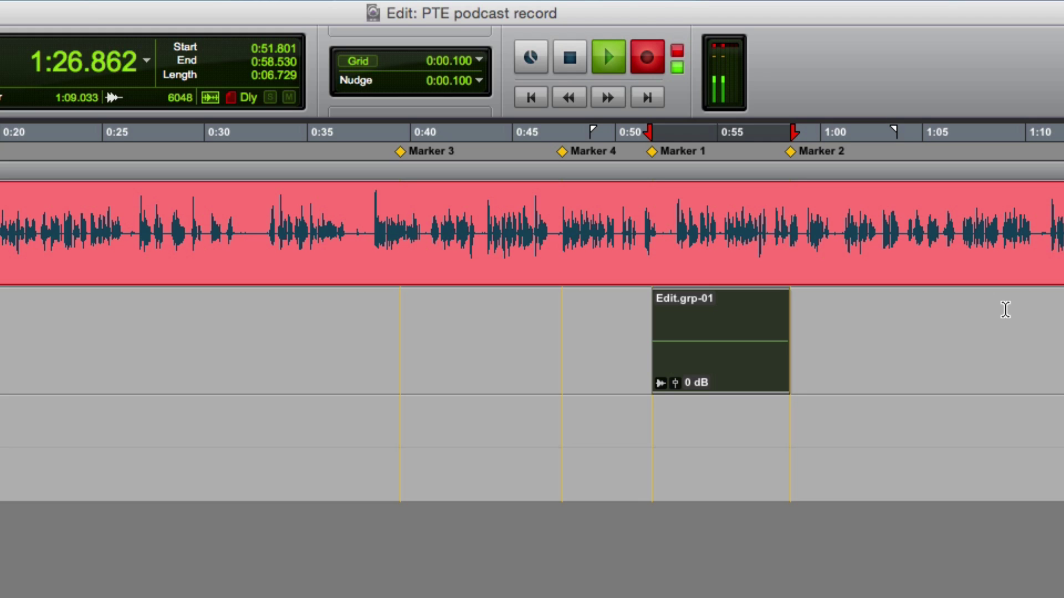
{"action": "key", "text": "space"}
{"action": "left_click", "coordinate": [720, 354]}
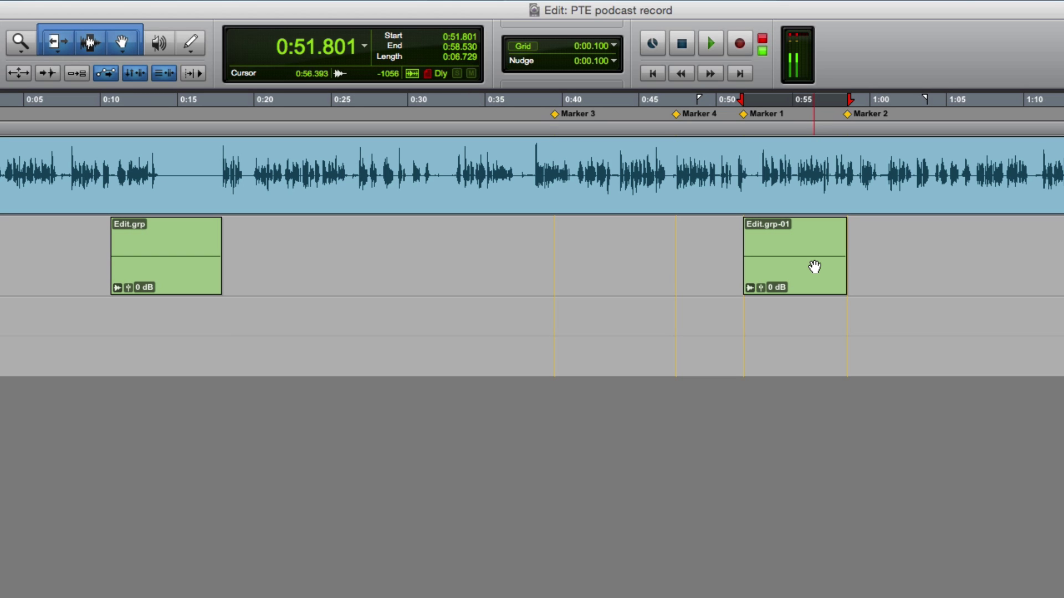
- Try selecting Edit.grp-01 and Edit.grp together, then clear the selection
{"action": "left_click", "coordinate": [815, 268]}
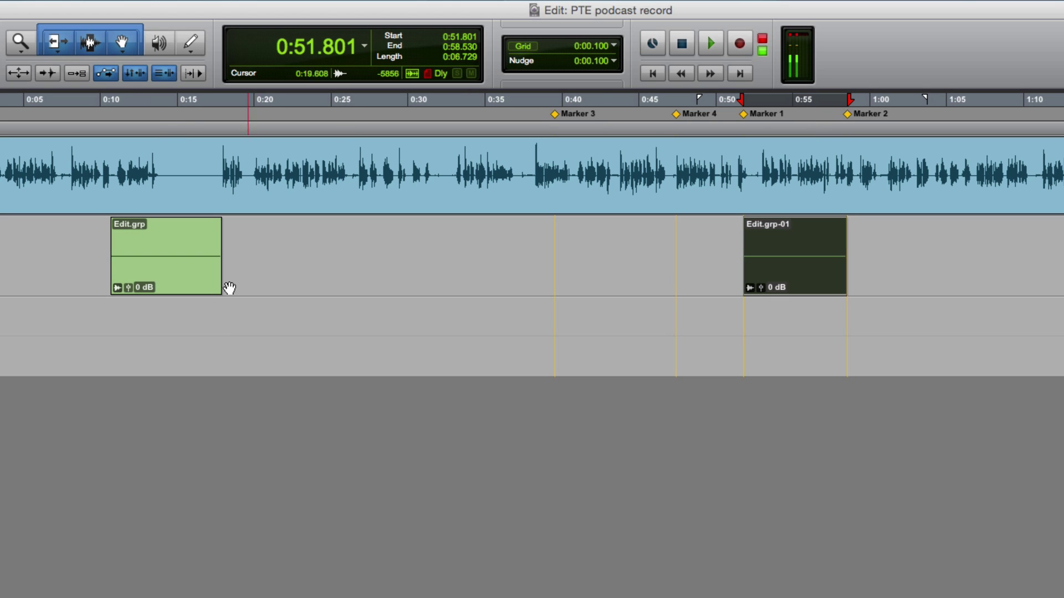
{"action": "left_click", "coordinate": [170, 278], "text": "shift"}
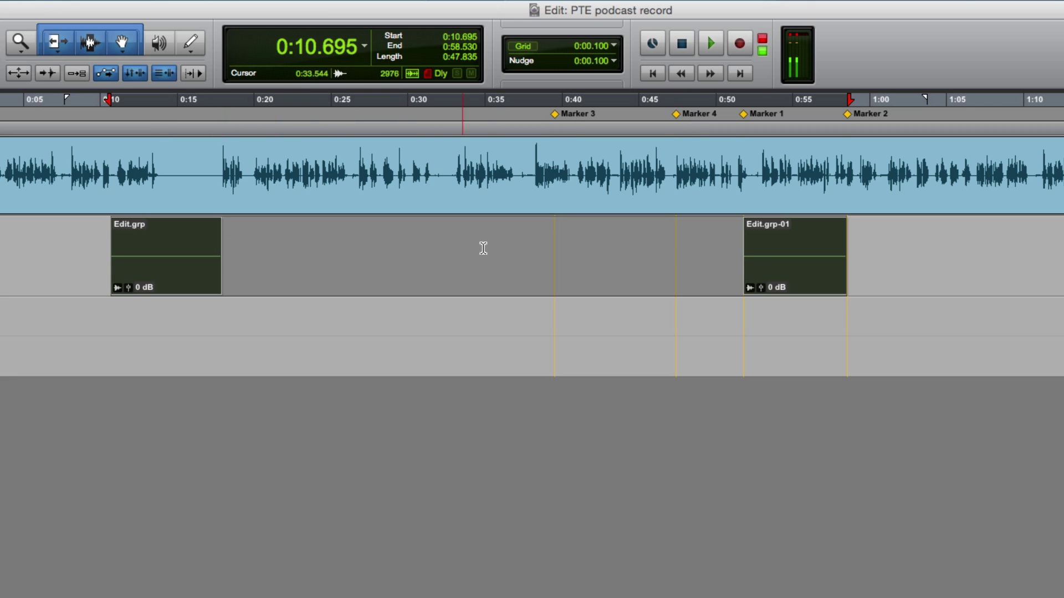
{"action": "left_click", "coordinate": [452, 275]}
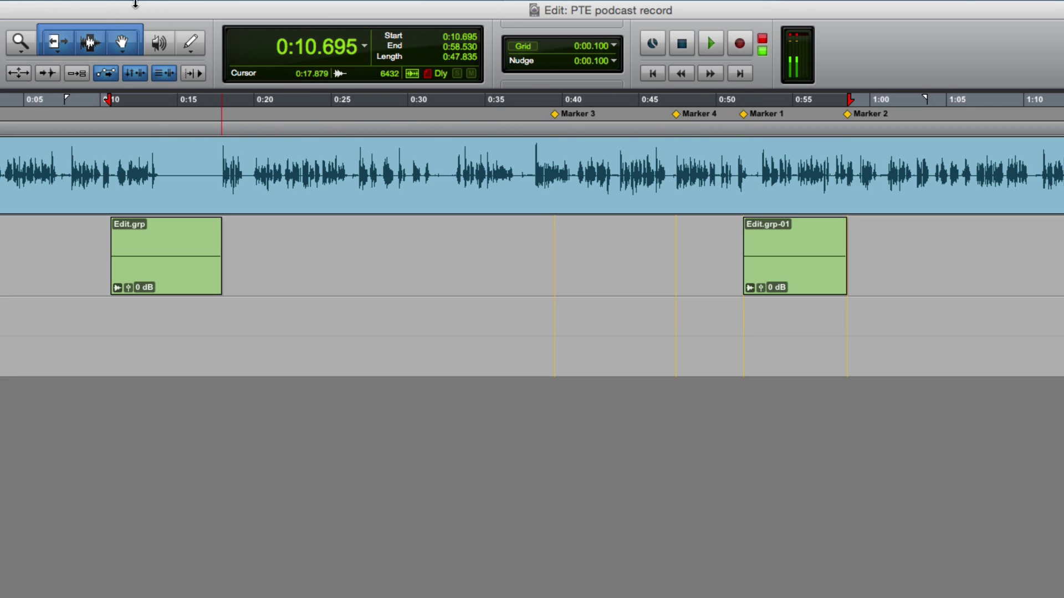
- Set the Grabber to Object mode and select both Edit.grp and Edit.grp-01
{"action": "left_click", "coordinate": [124, 44]}
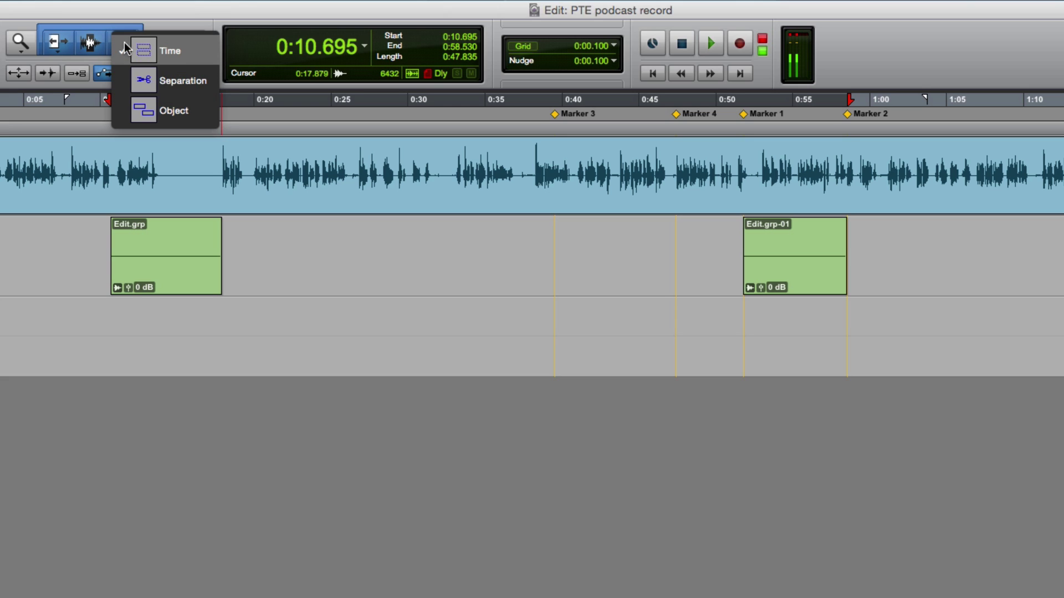
{"action": "left_click", "coordinate": [161, 119]}
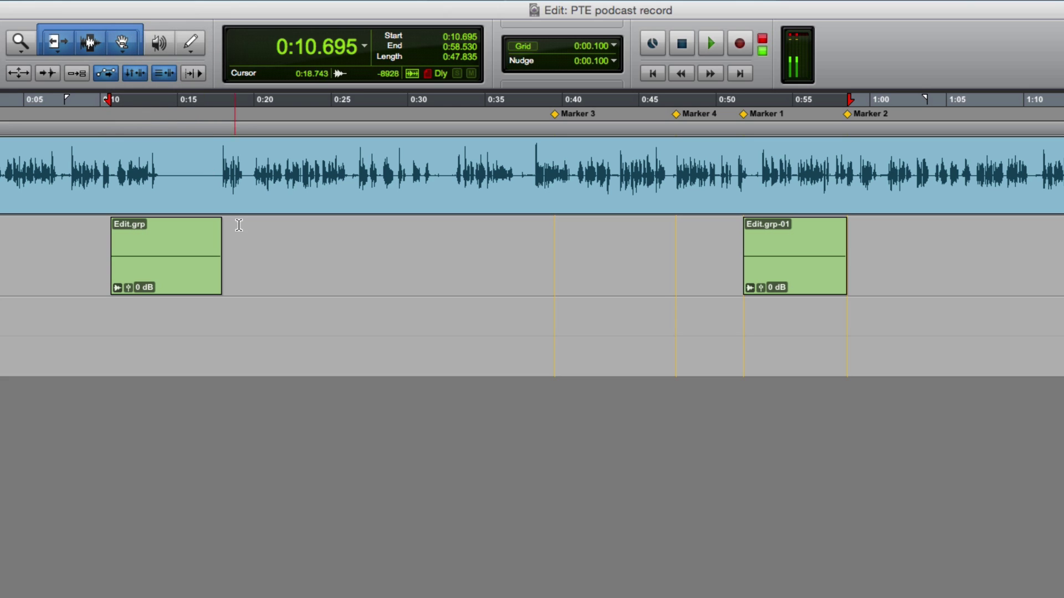
{"action": "left_click", "coordinate": [243, 236]}
{"action": "left_click", "coordinate": [166, 274]}
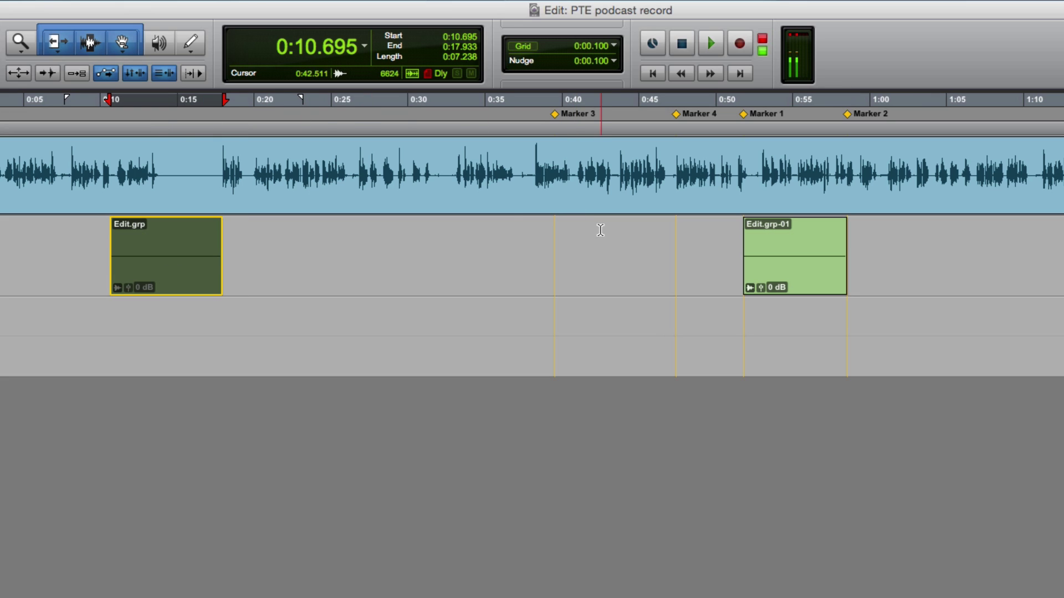
{"action": "left_click", "coordinate": [801, 281], "text": "shift"}
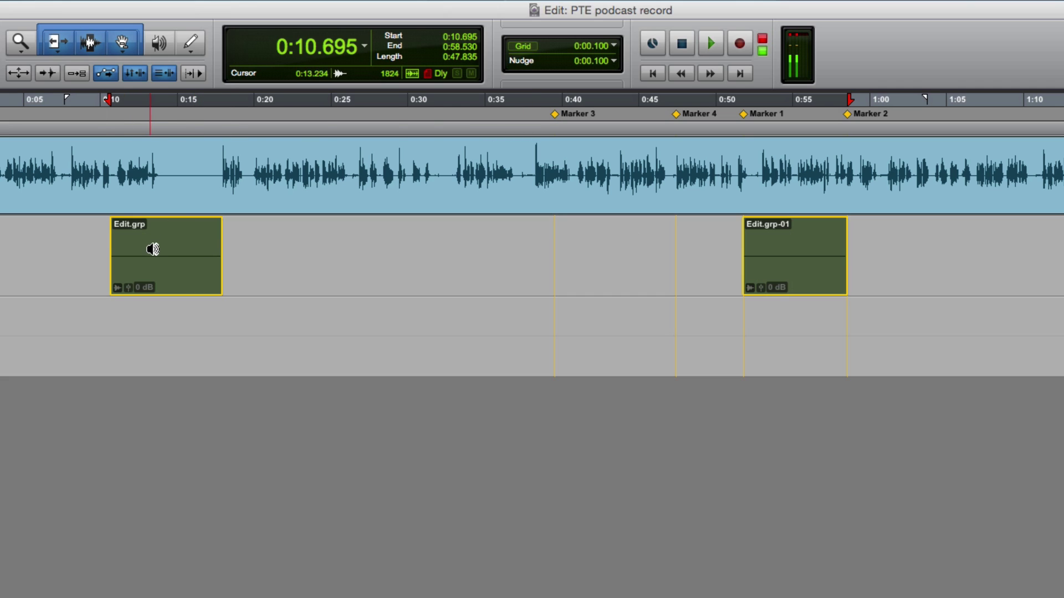
- Move Edit.grp and Edit.grp-01 onto the Mike track, then attempt to enable Shuffle mode
{"action": "left_click_drag", "start_coordinate": [159, 276], "coordinate": [157, 196]}
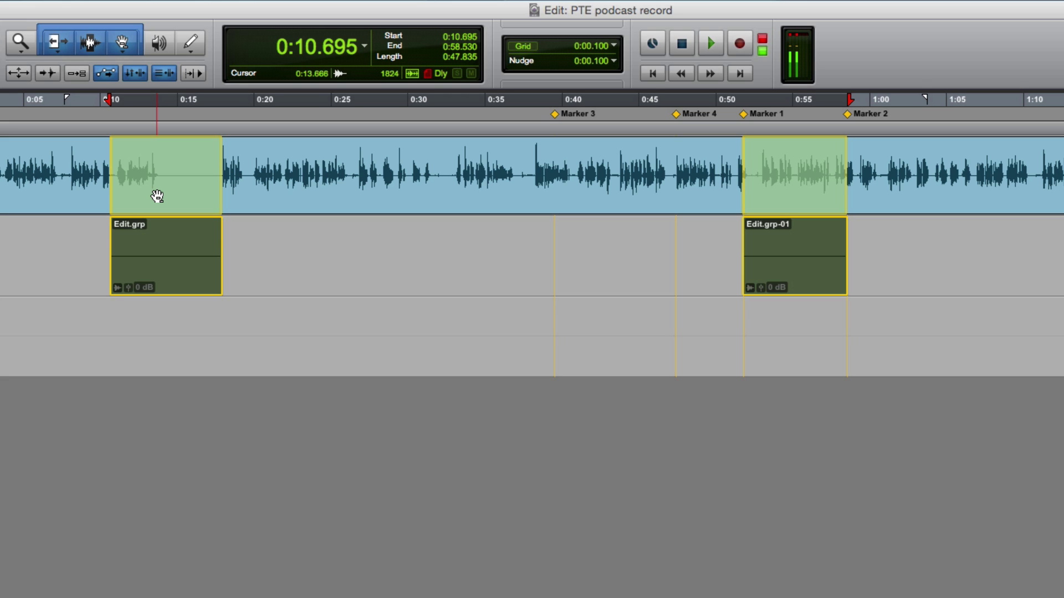
{"action": "left_click_drag", "start_coordinate": [158, 196], "coordinate": [157, 196]}
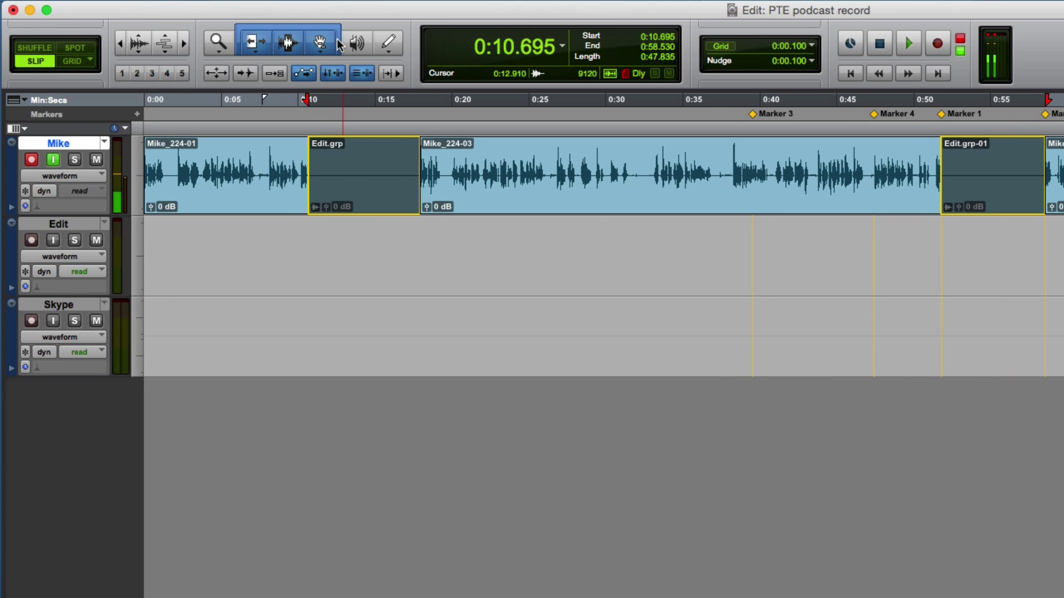
{"action": "left_click", "coordinate": [36, 48]}
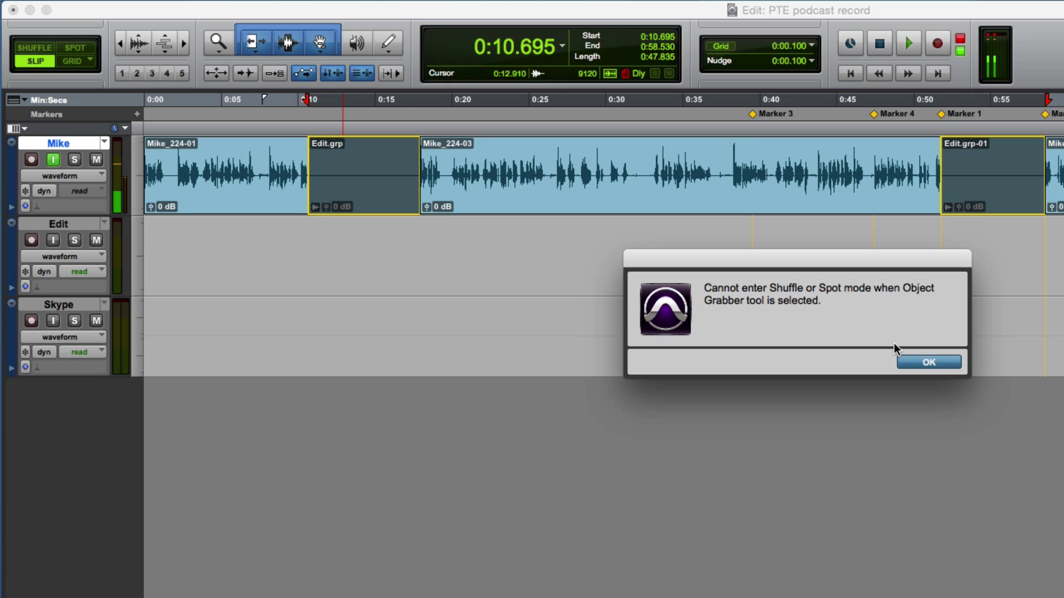
- Accept the alert to enter Shuffle mode and keep the Grabber set to Time
{"action": "left_click", "coordinate": [912, 361]}
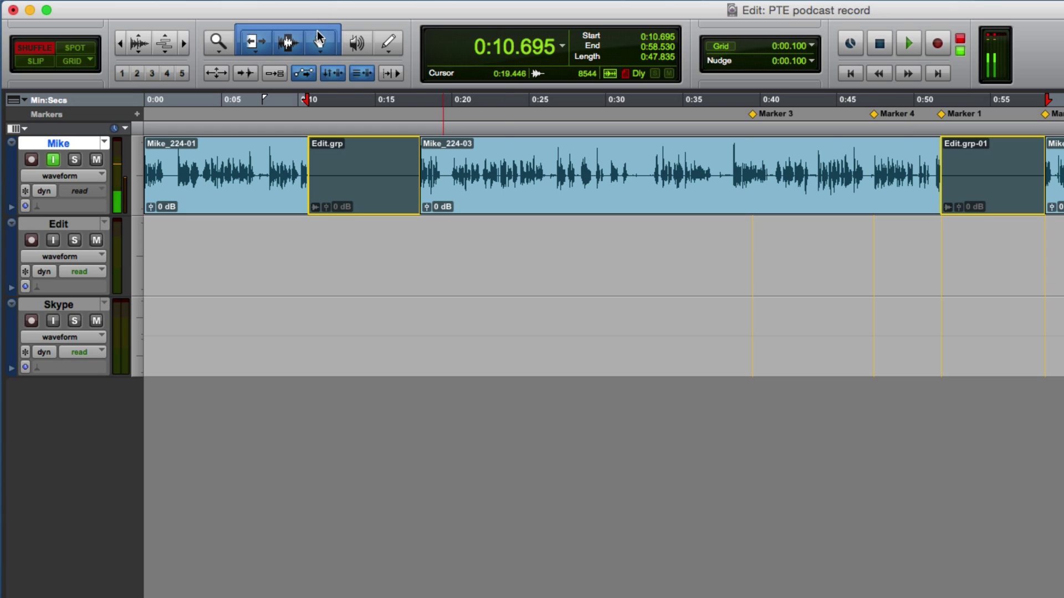
{"action": "left_click", "coordinate": [320, 40]}
{"action": "left_click", "coordinate": [331, 50]}
- Delete both fluff groups in Shuffle mode and trim Mike_224-02 to start at 0:43.969
{"action": "key", "text": "Delete"}
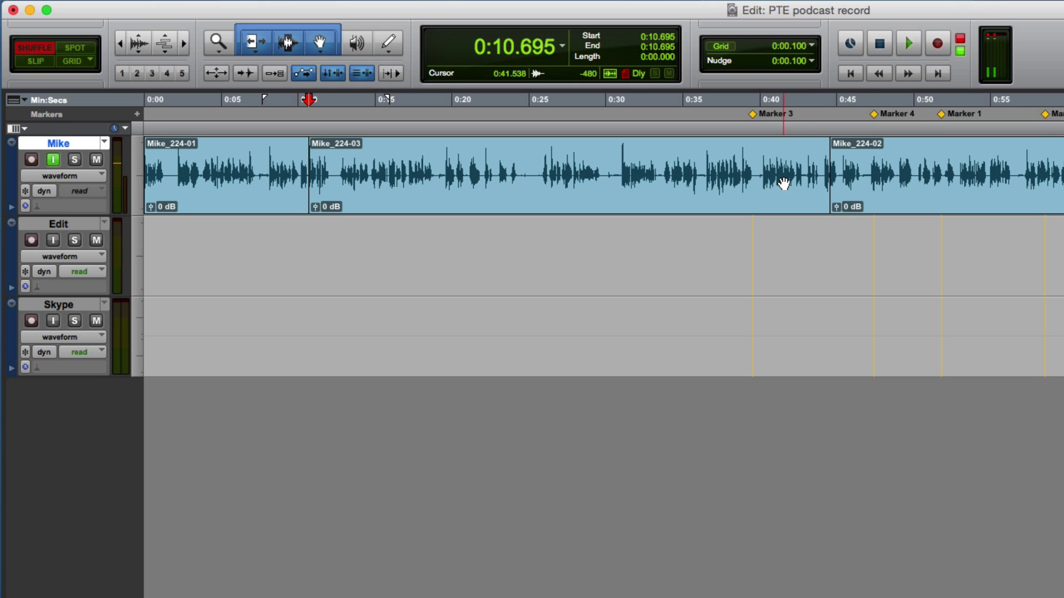
{"action": "left_click", "coordinate": [819, 174], "text": "shift"}
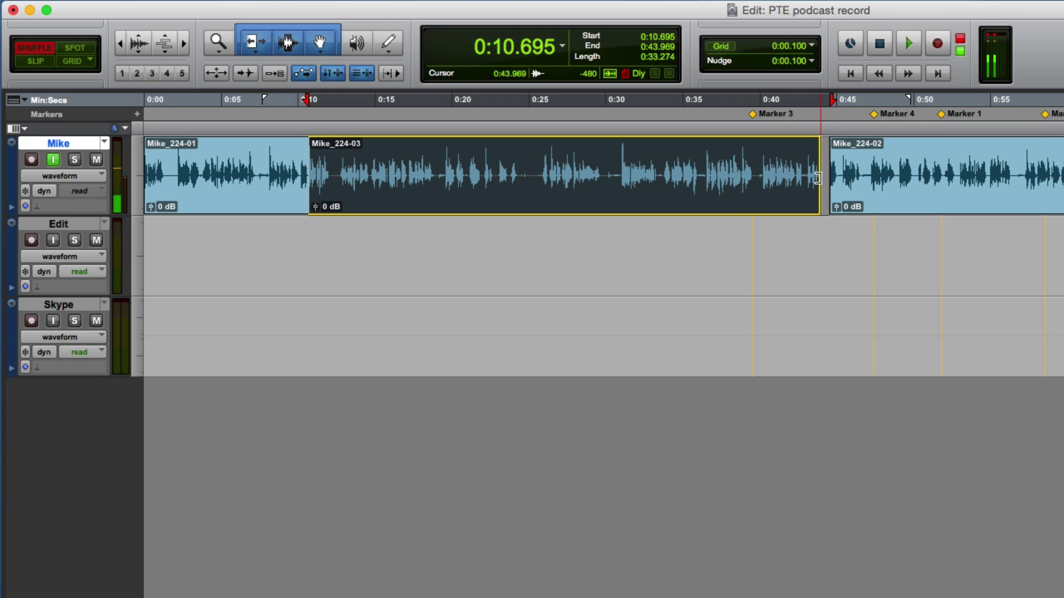
{"action": "left_click_drag", "start_coordinate": [831, 178], "coordinate": [823, 178]}
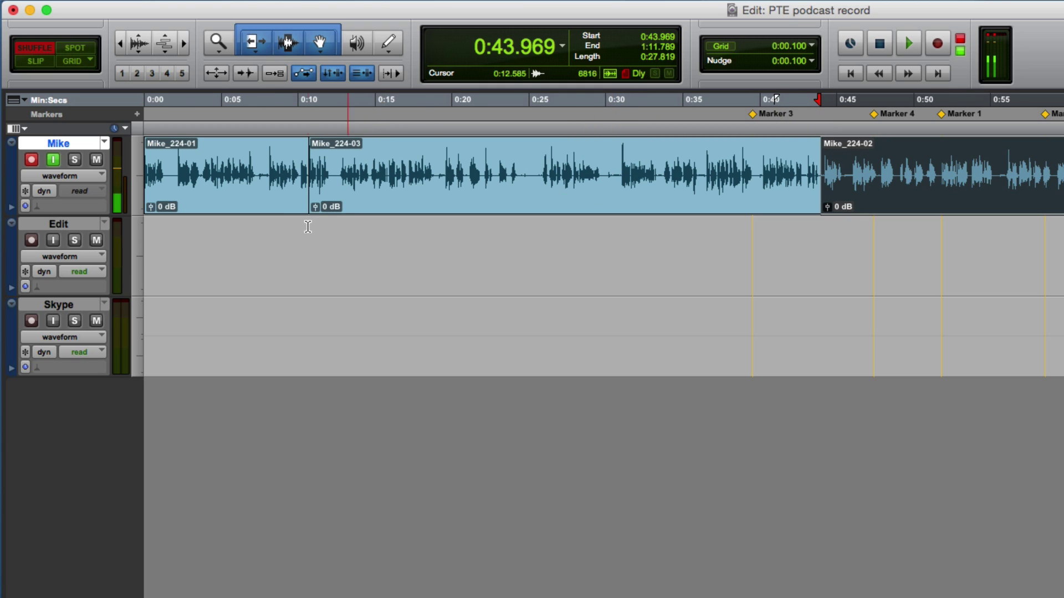
{"action": "left_click_drag", "start_coordinate": [293, 235], "coordinate": [397, 238]}
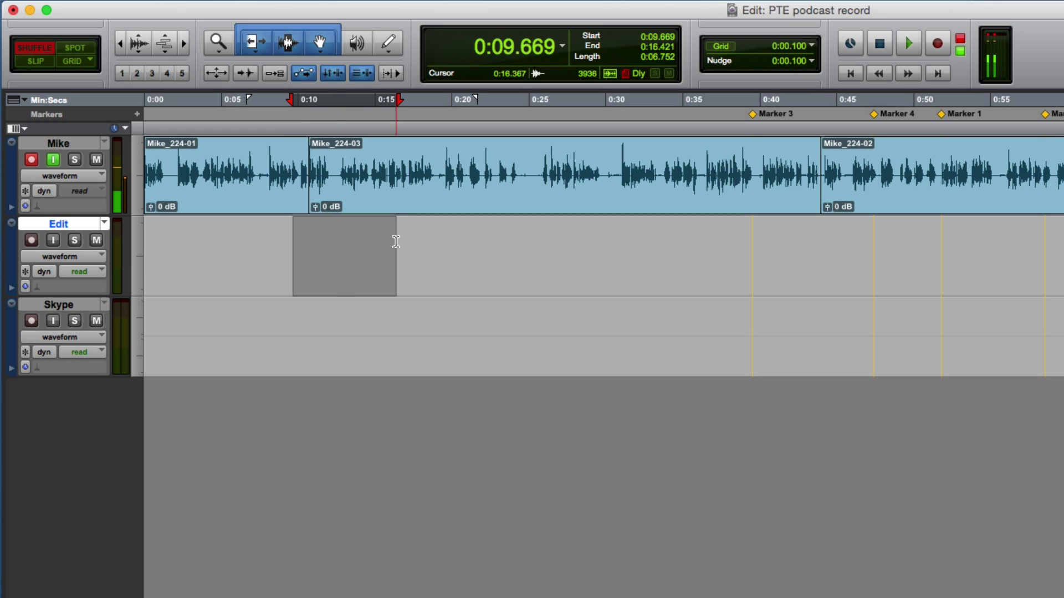
{"action": "left_click", "coordinate": [294, 224]}
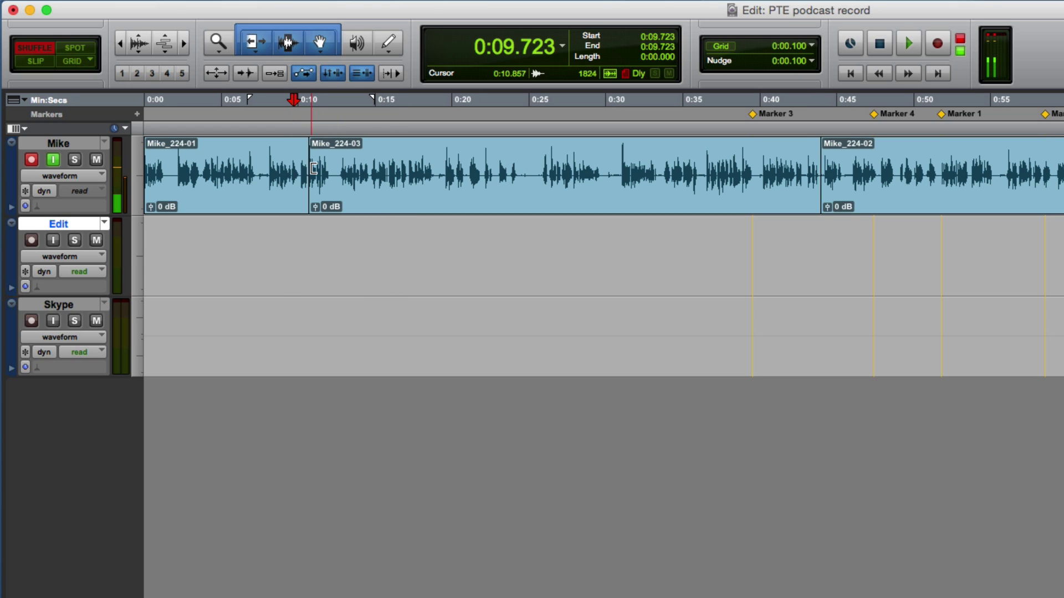